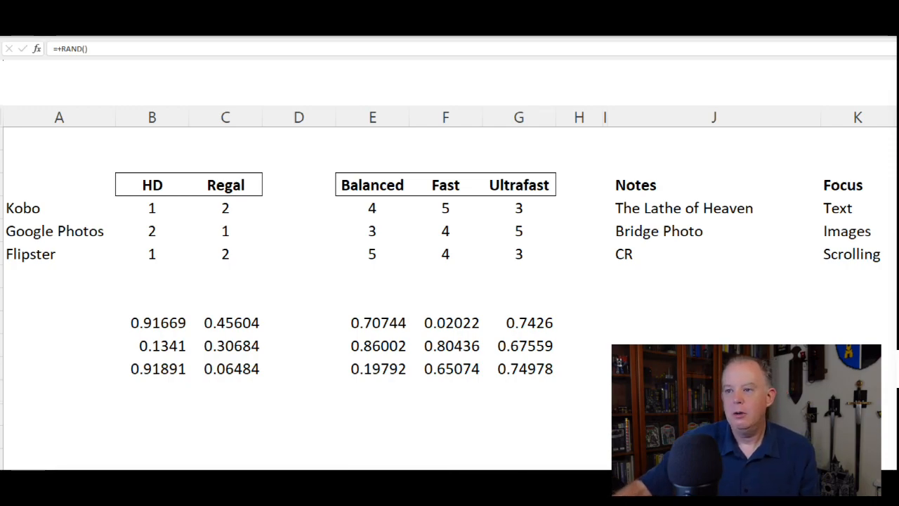
- Select the RAND() block B9:G11 to check its formula, and recalculate the sheet several times from empty cell B13
left_click(163, 326)
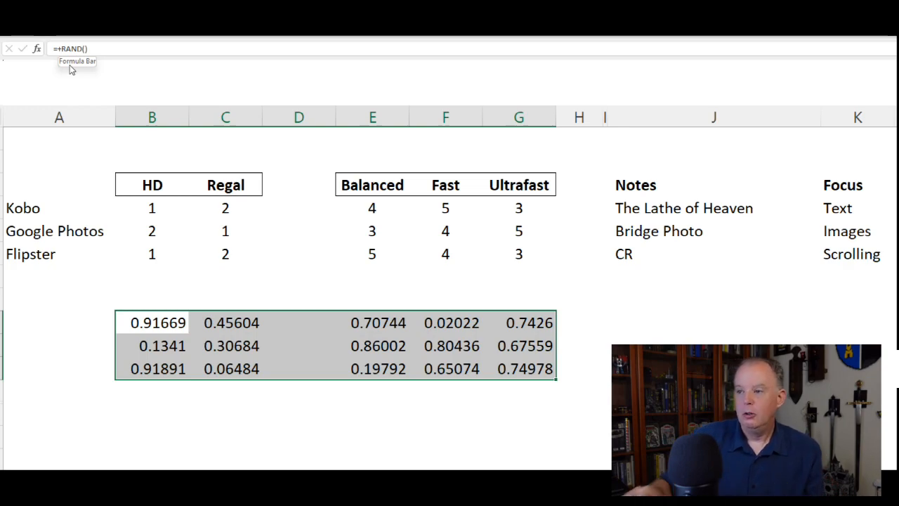
left_click(177, 421)
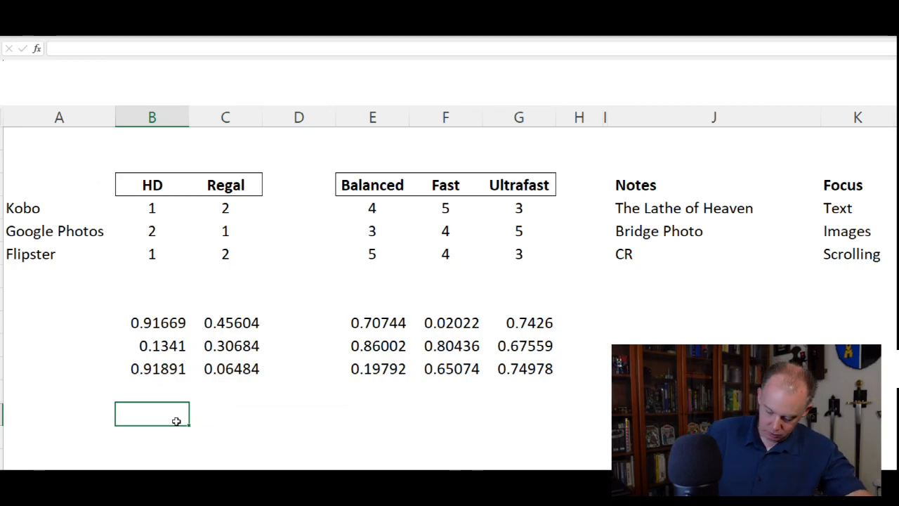
key("F9")
key("F9")
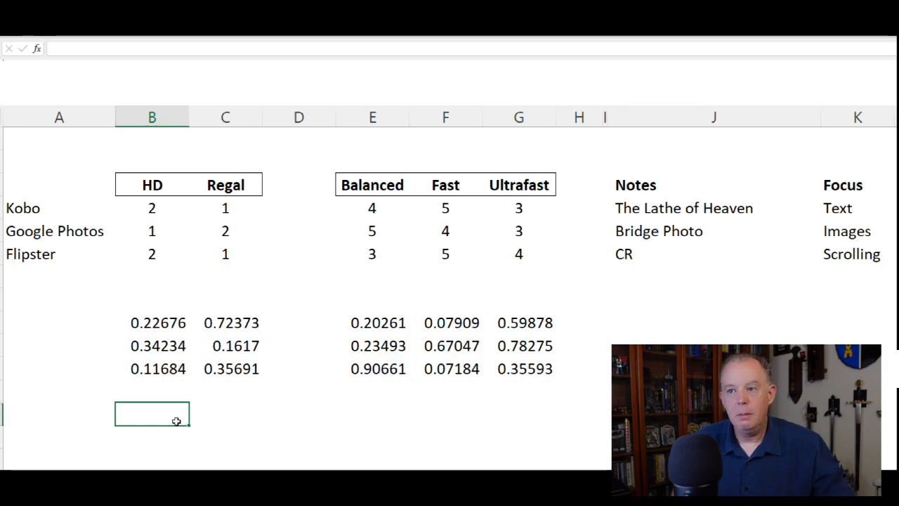
key("F9")
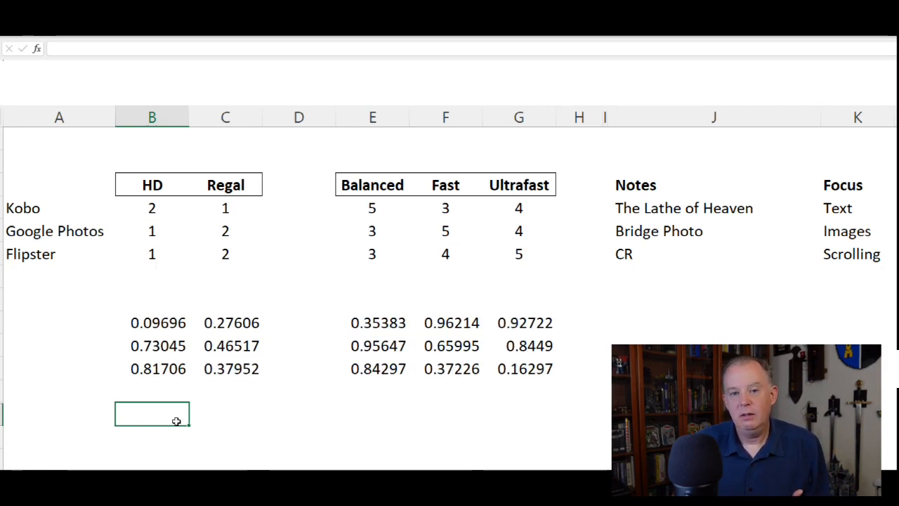
key("F9")
key("F9")
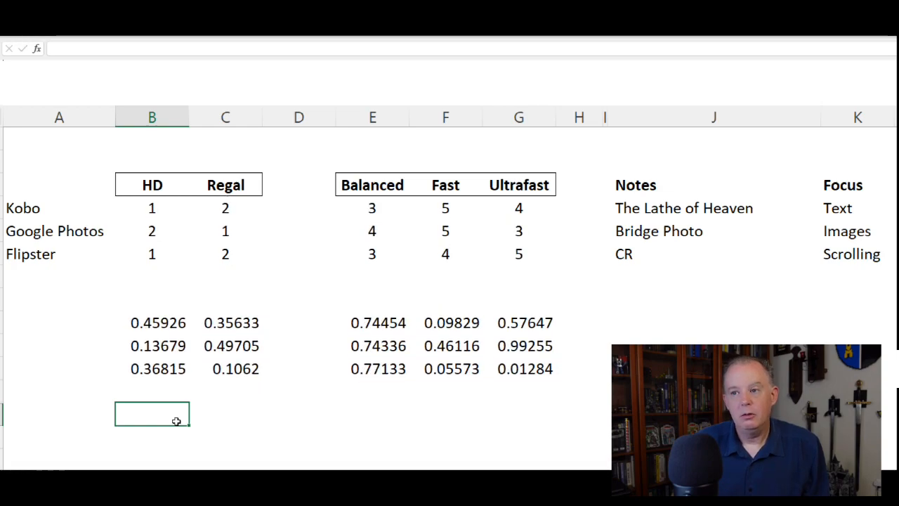
key("F9")
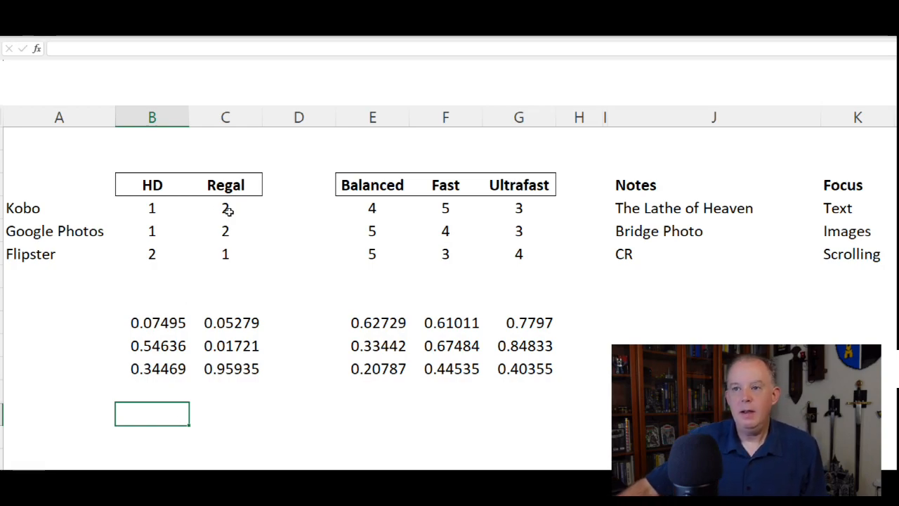
- Review the app names in A4:A6 and the two groups of mode headings in B3:G3
left_click_drag(29, 208, 60, 254)
left_click_drag(136, 183, 315, 143)
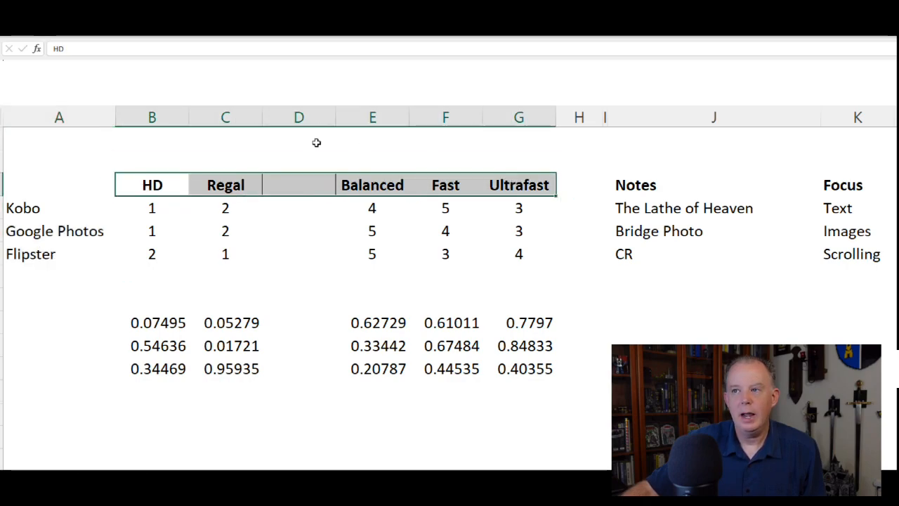
left_click_drag(169, 117, 228, 123)
left_click_drag(338, 127, 556, 139)
- Inspect the RANK formulas in Kobo's HD and Regal cells, tracing the cells referenced by the HD formula
left_click(159, 205)
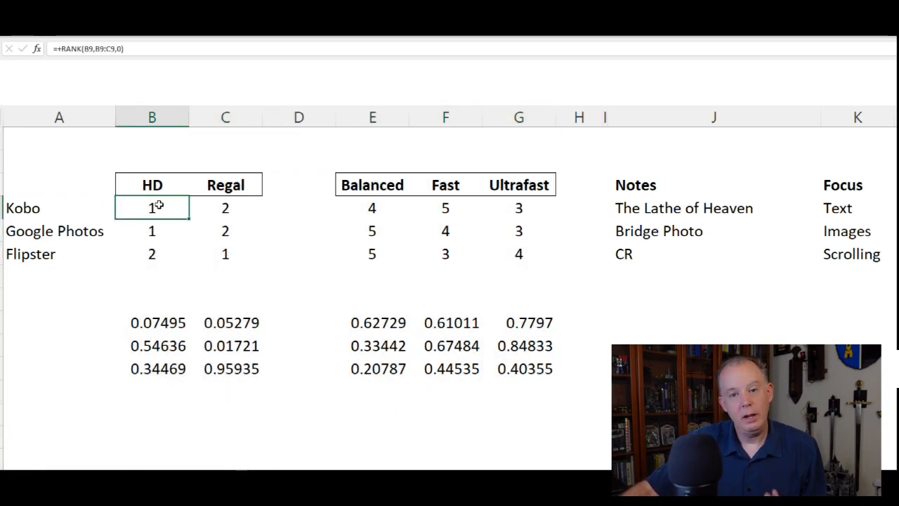
left_click(96, 51)
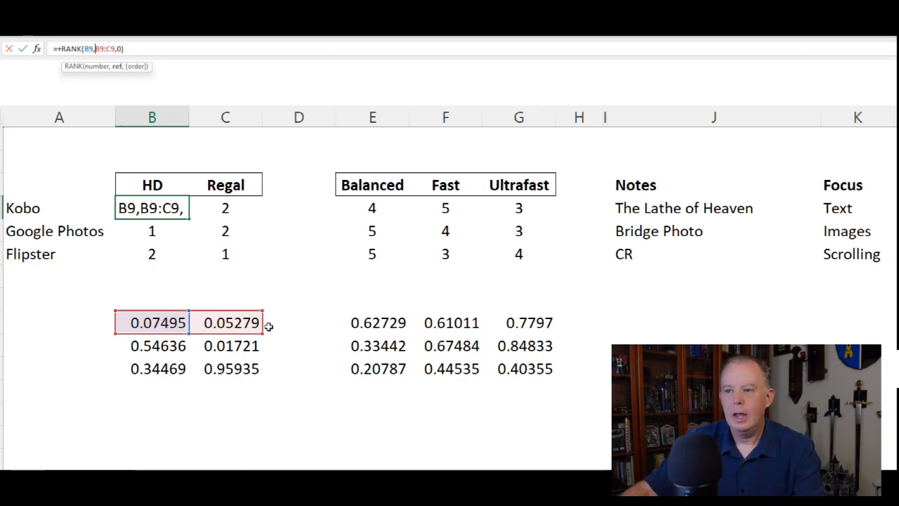
key("ctrl+Return")
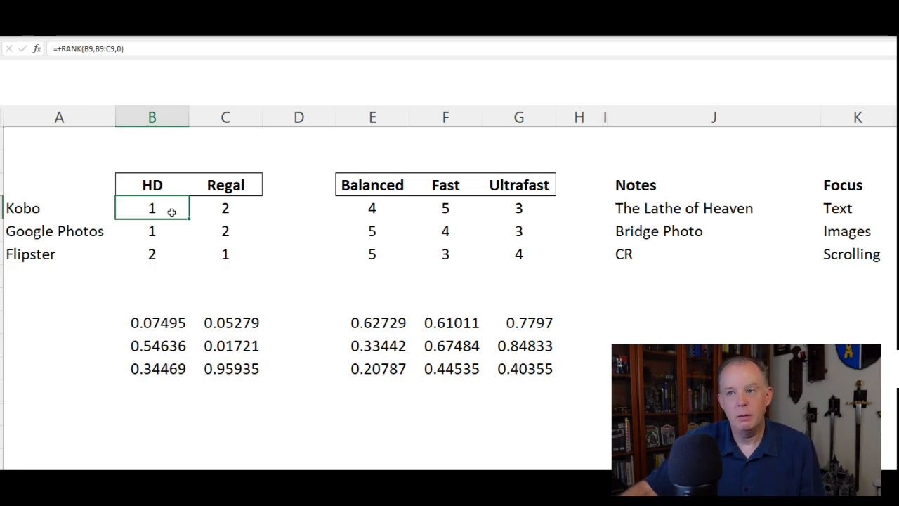
left_click(240, 210)
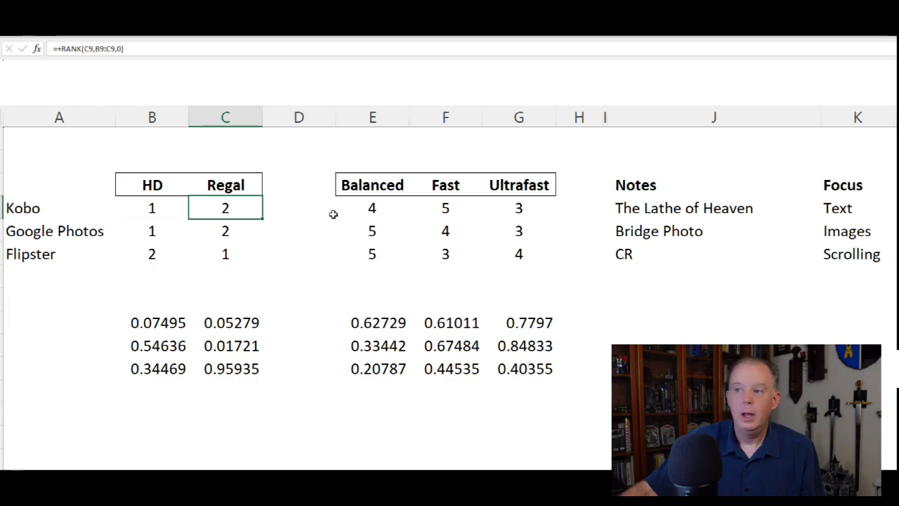
- Inspect the RANK formula in Kobo's Balanced cell and trace the random numbers it references
left_click(369, 205)
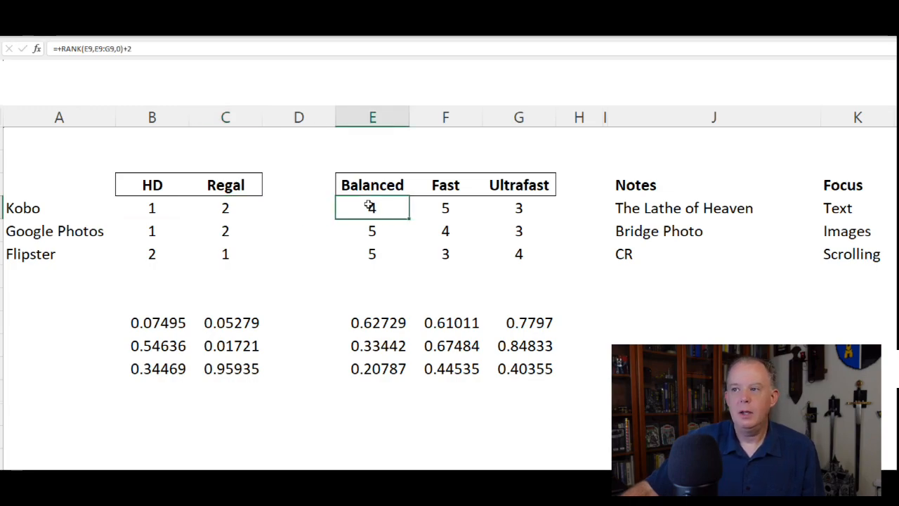
left_click(117, 49)
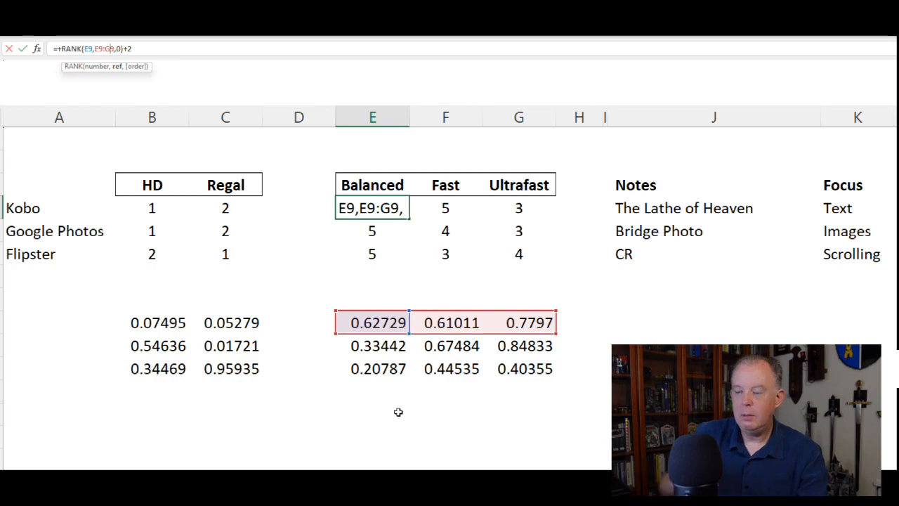
key("ctrl+Return")
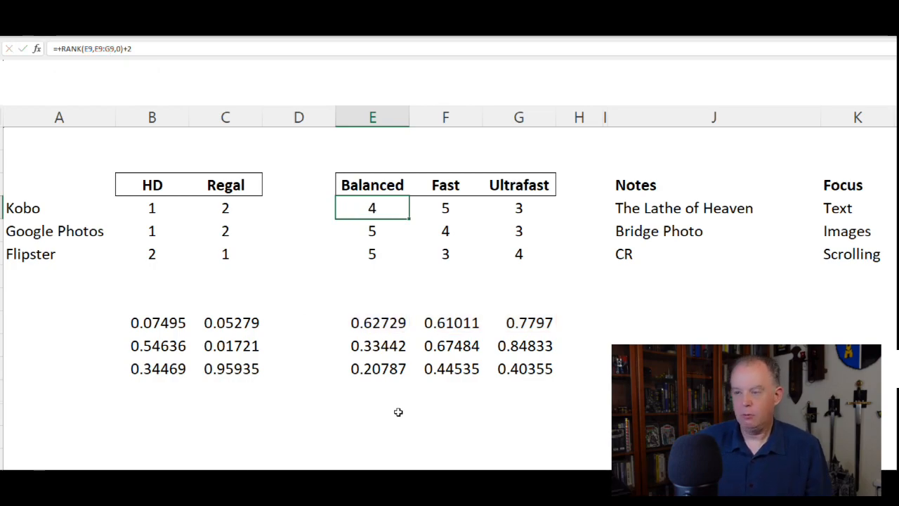
- Recalculate the sheet repeatedly from empty cell E1 to reshuffle the random numbers and the test order for all apps
key("Up")
key("Up")
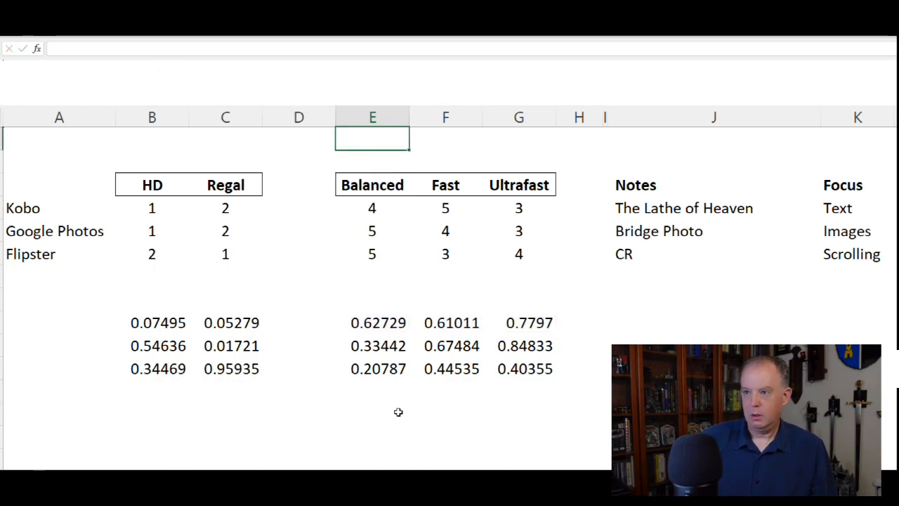
key("F9")
key("F9")
key("F9")
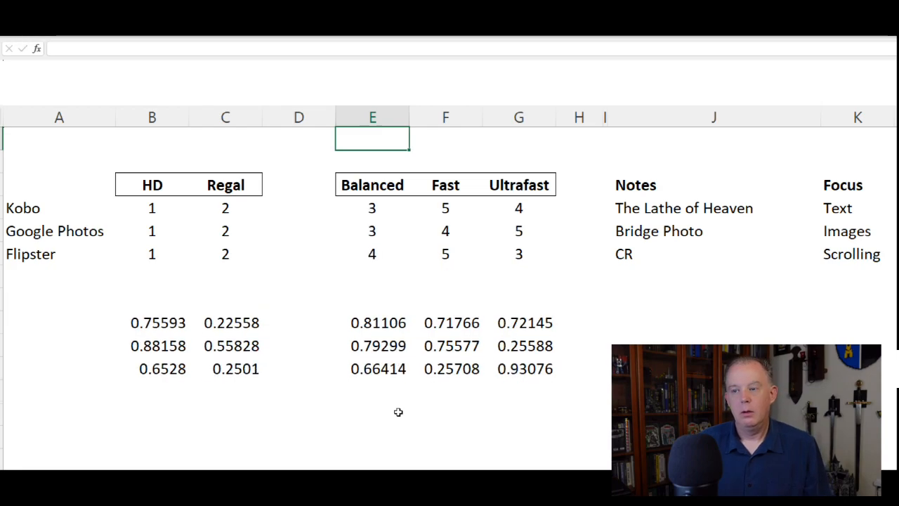
key("F9")
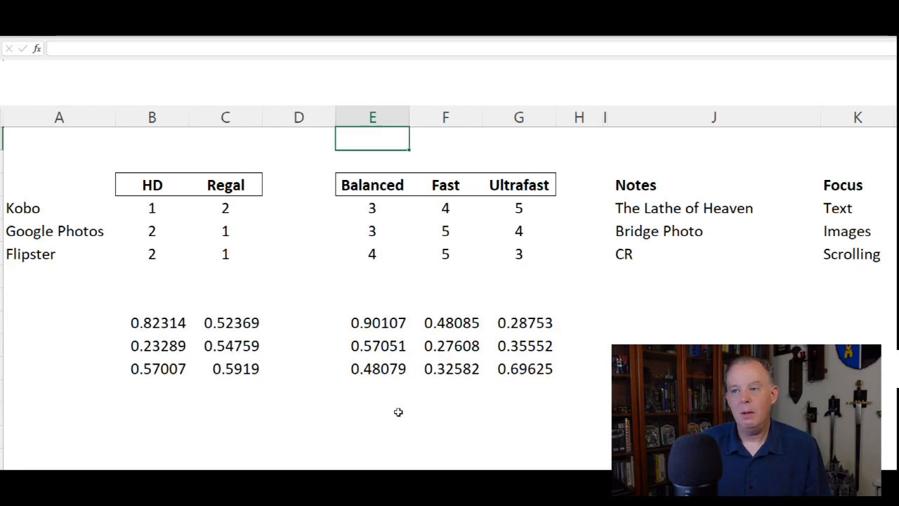
key("F9")
key("F9")
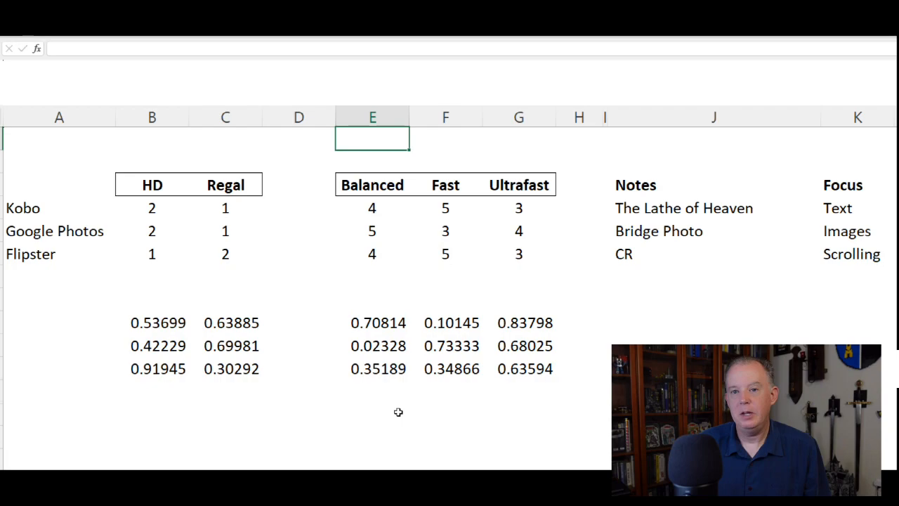
key("F9")
key("F9")
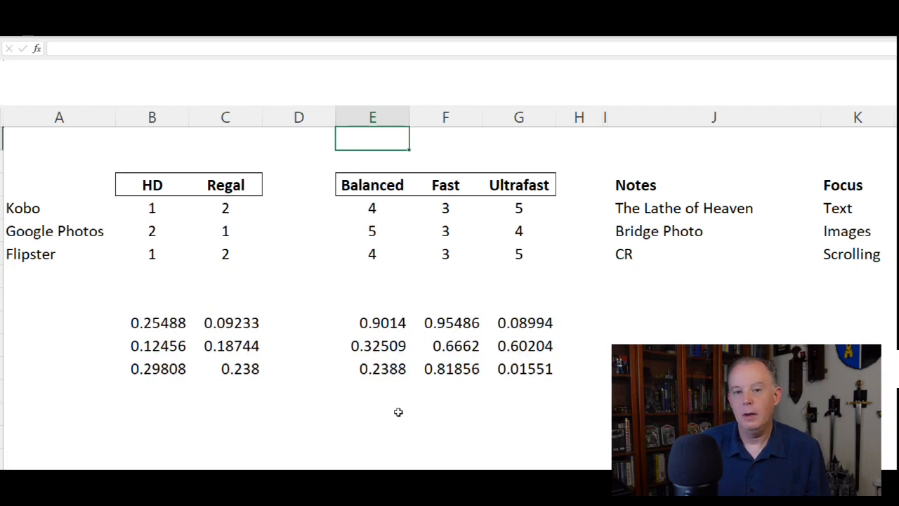
key("F9")
key("F9")
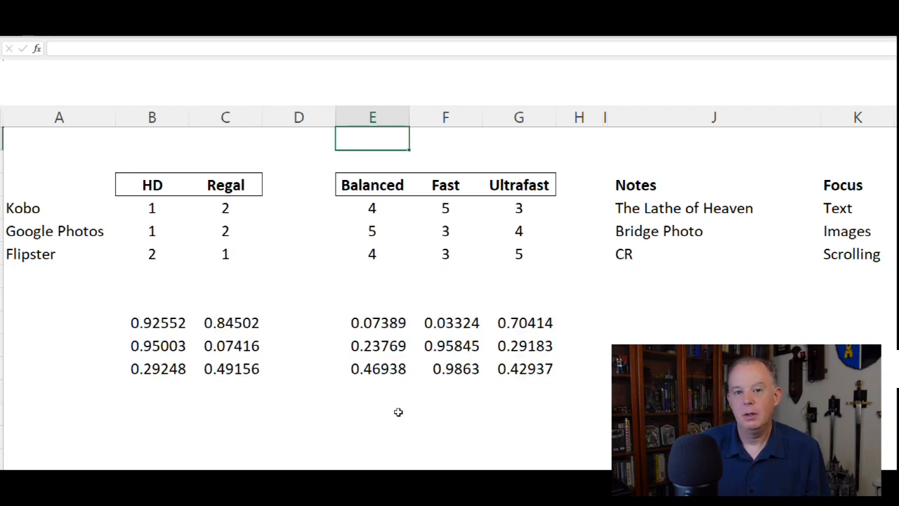
key("F9")
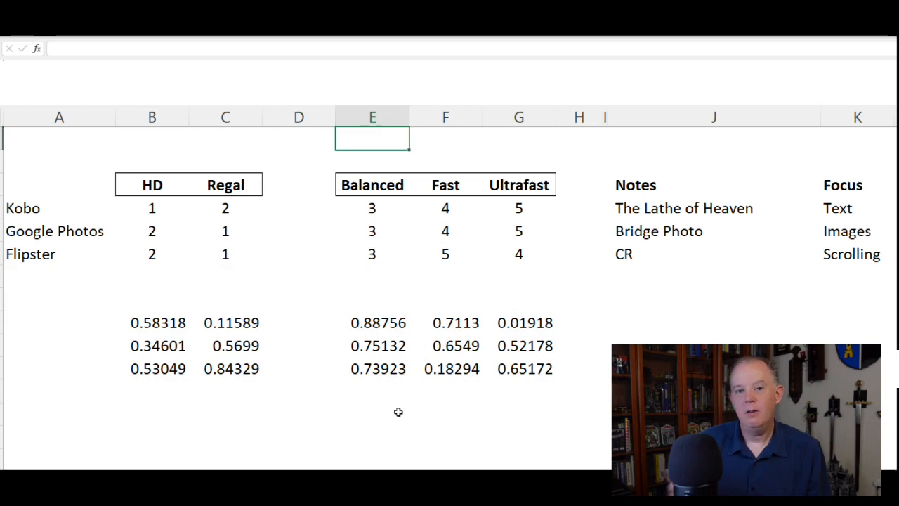